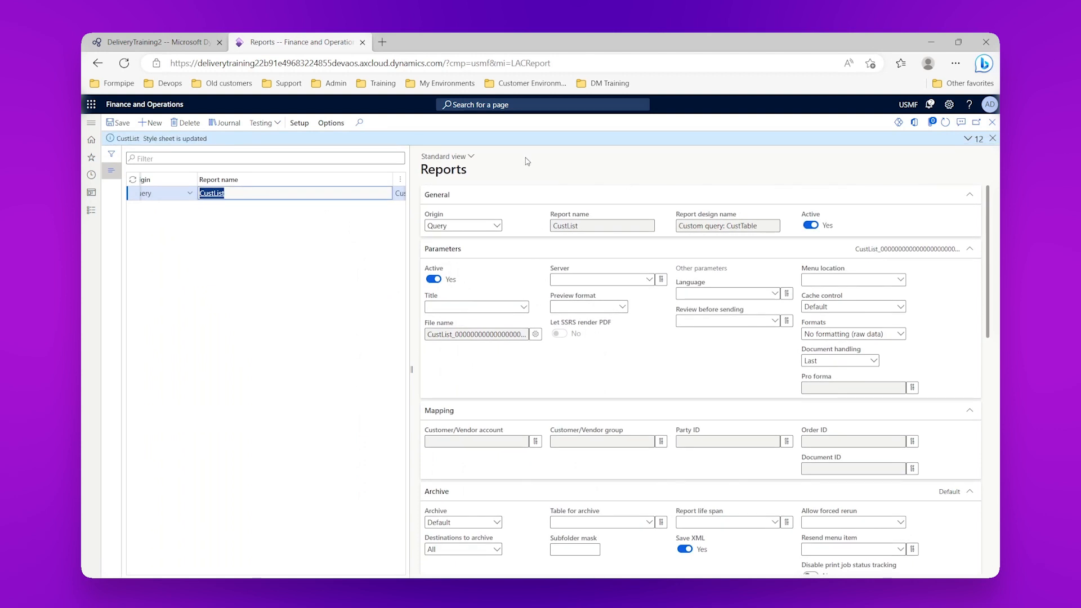
In the CustList dialog setup, add a default query range on the Customers table for the Customer group field
click(300, 122)
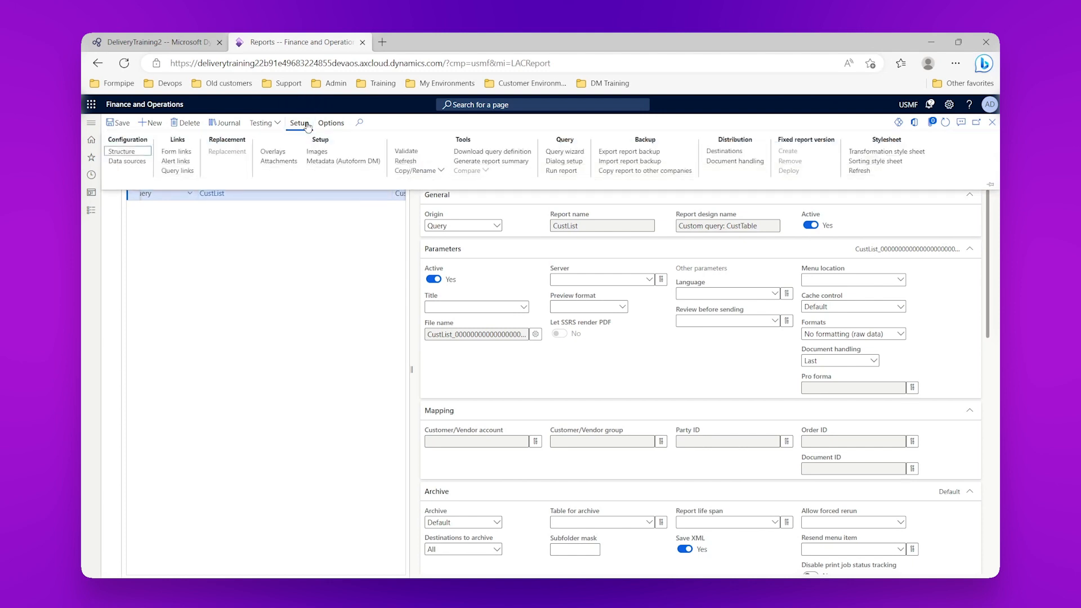
click(565, 162)
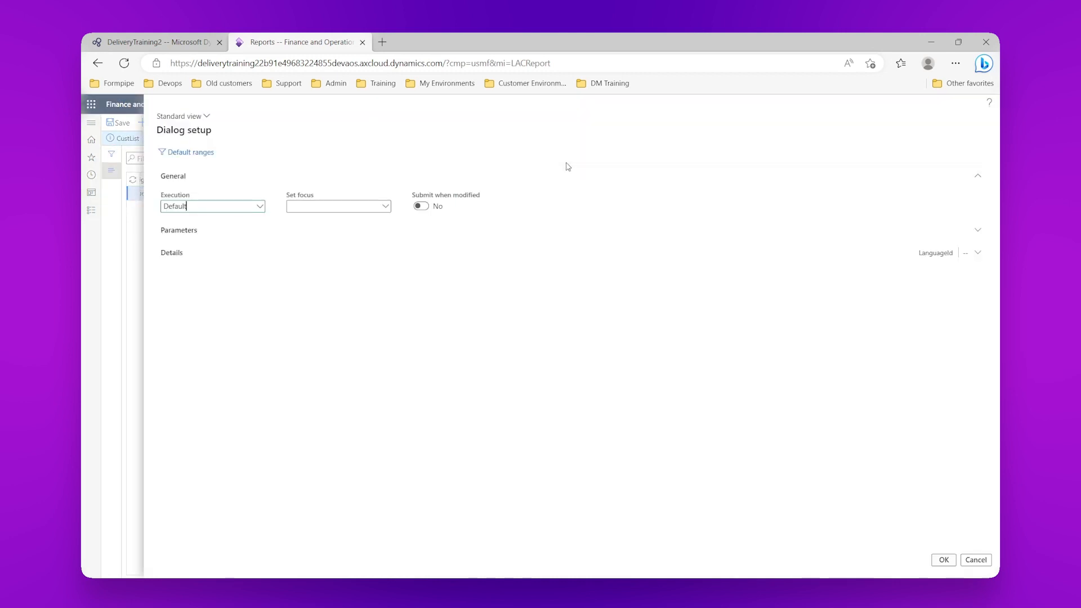
click(204, 154)
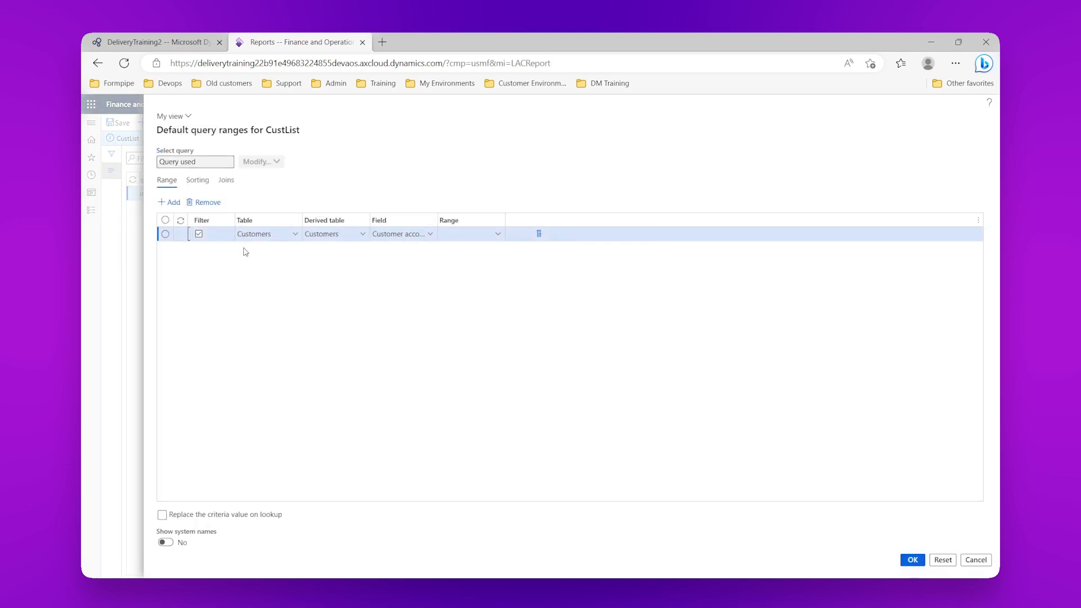
click(168, 203)
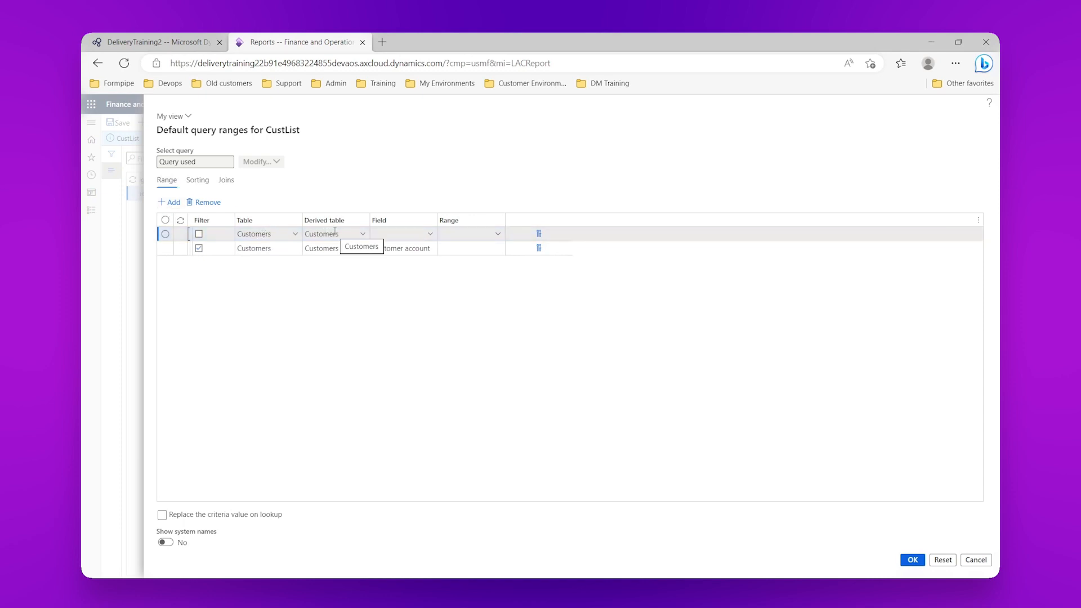
click(405, 231)
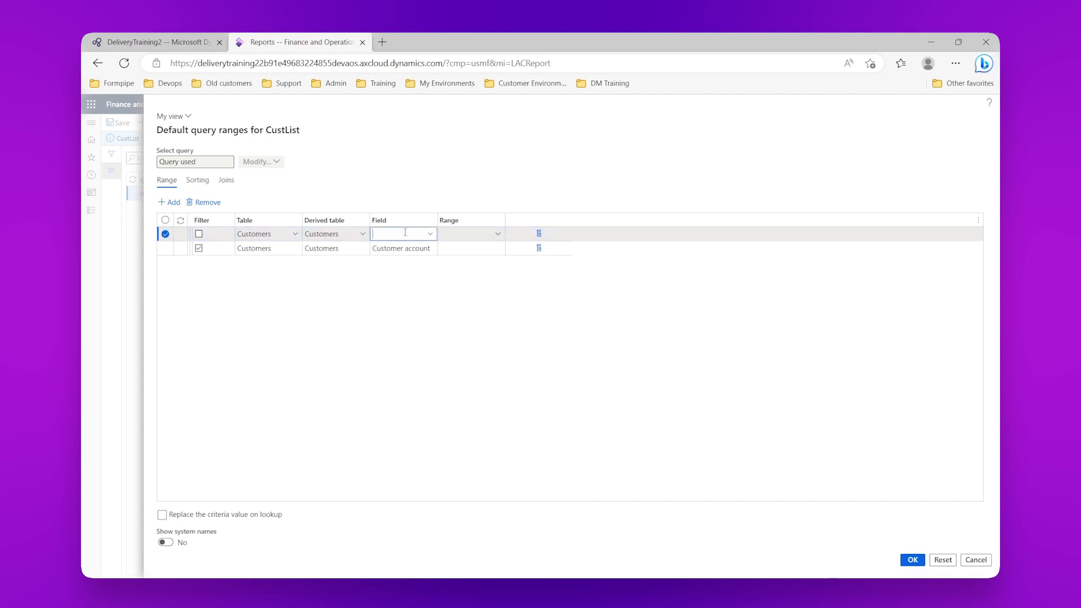
text(c)
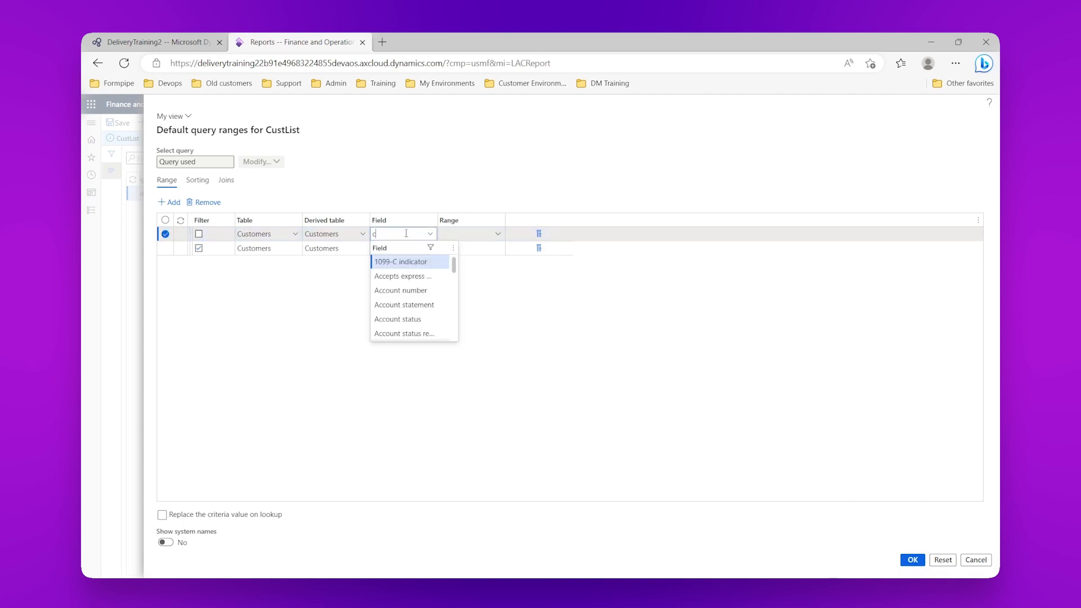
text(ustomer group)
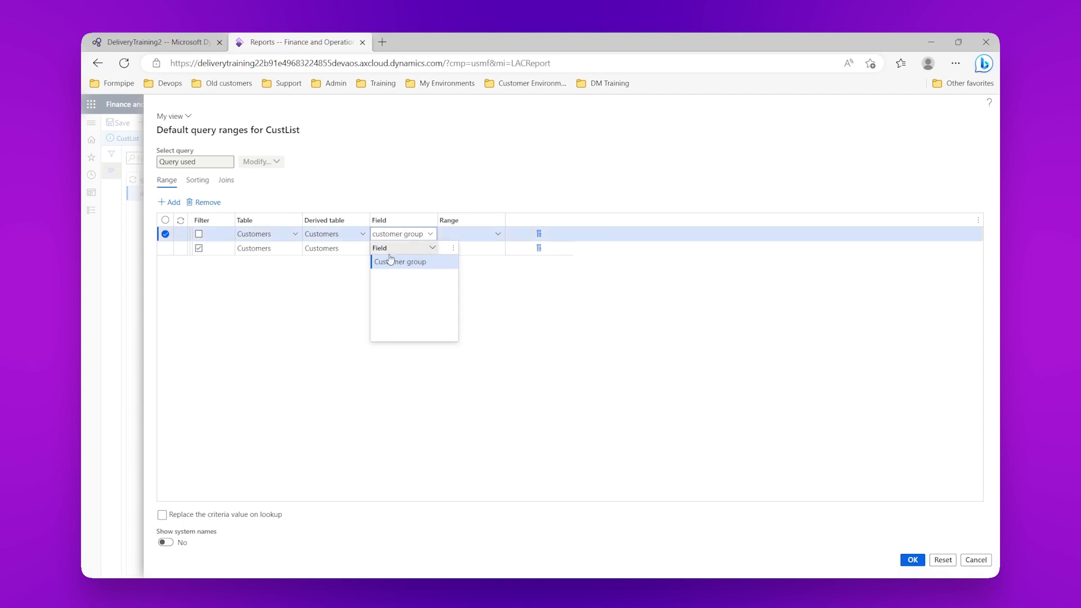
click(400, 263)
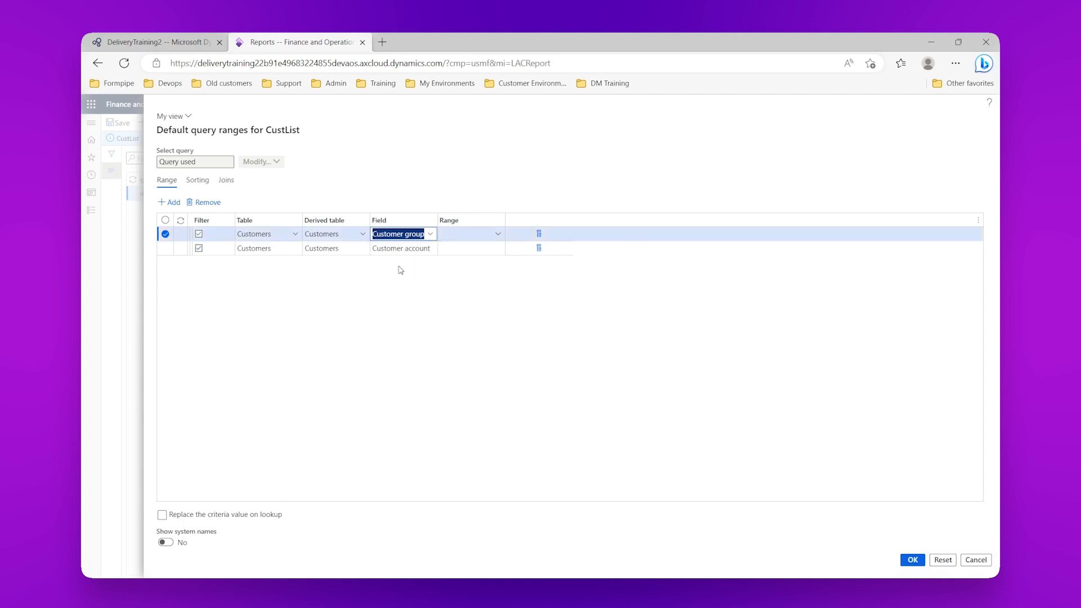
Set the Customer group range to 30, Retail customers
click(498, 234)
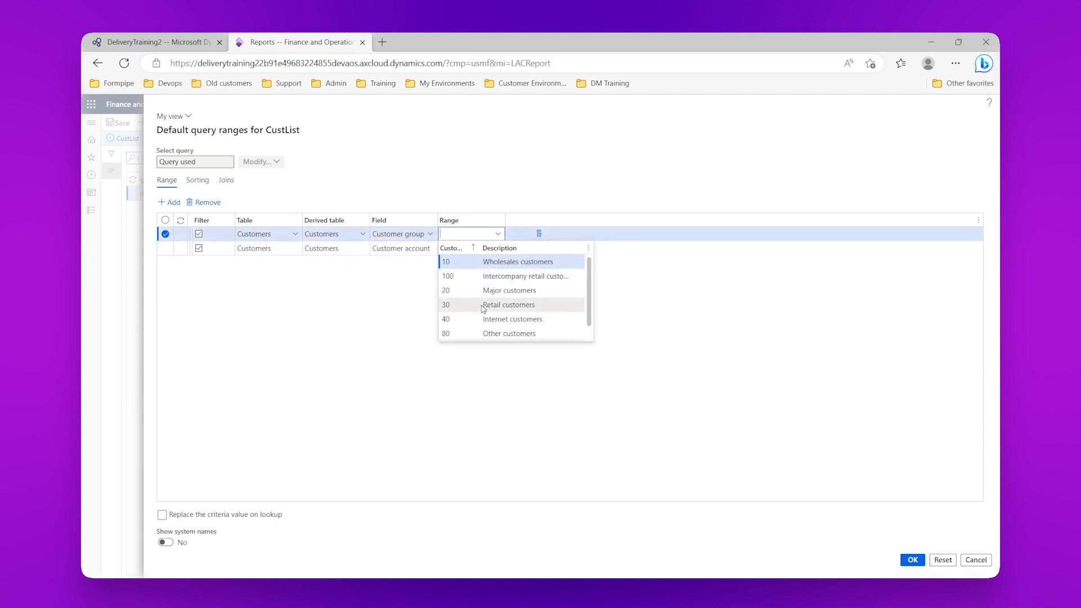
click(485, 306)
click(489, 382)
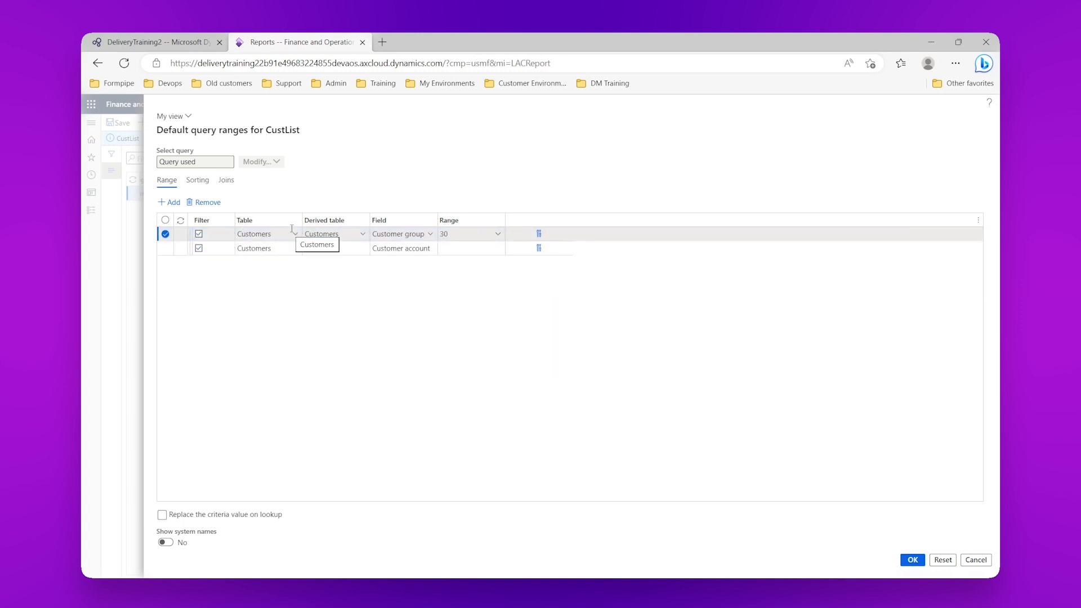
Examine the functions in the Customer group range's expression editor and save the default ranges with the dialog setup
click(326, 231)
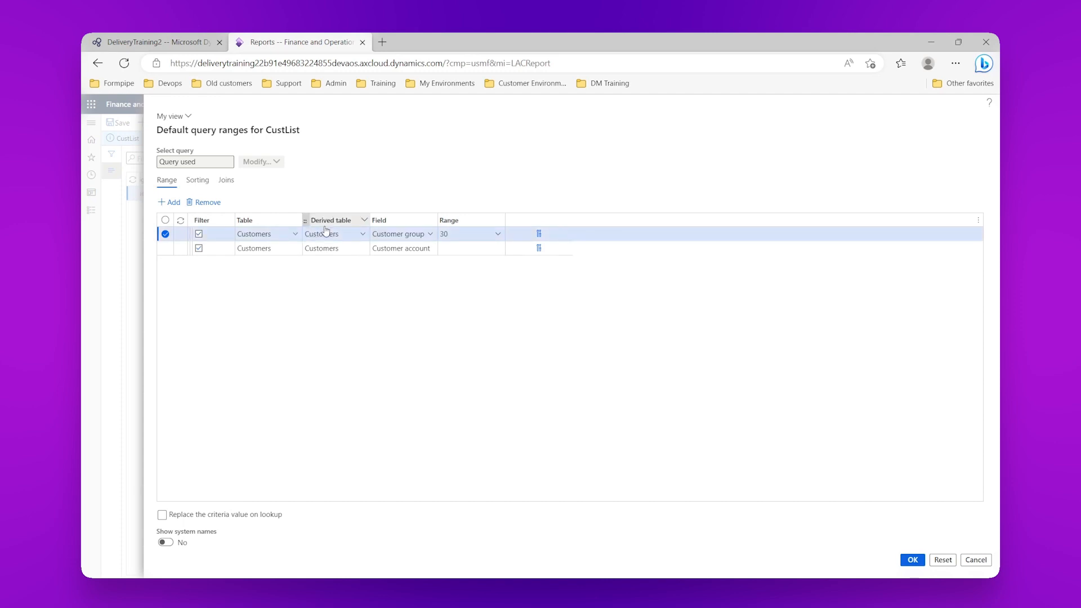
click(540, 237)
click(540, 235)
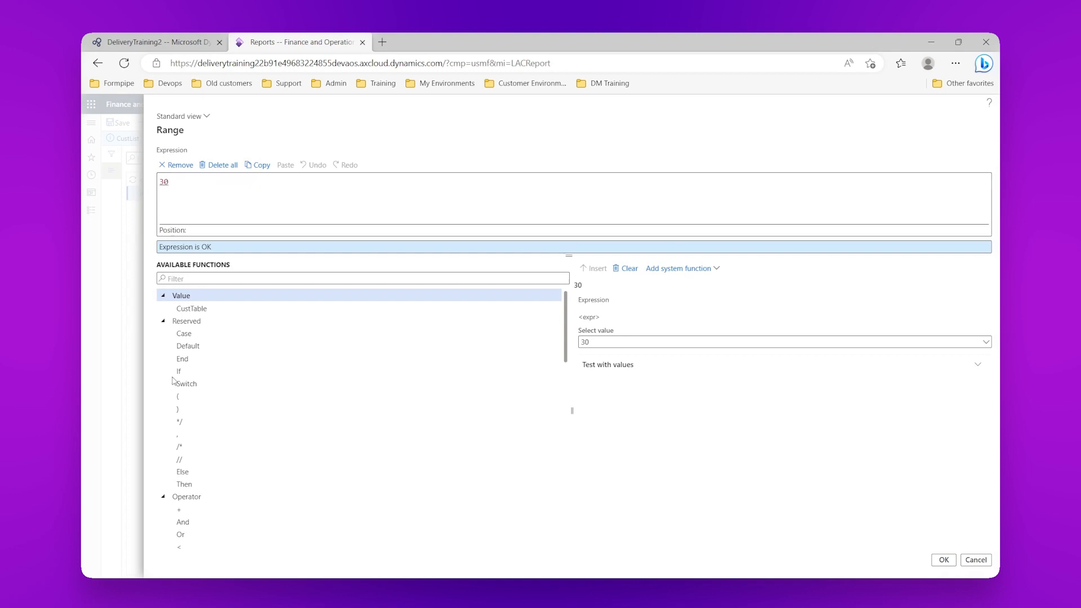
scroll(269, 374, down, 5)
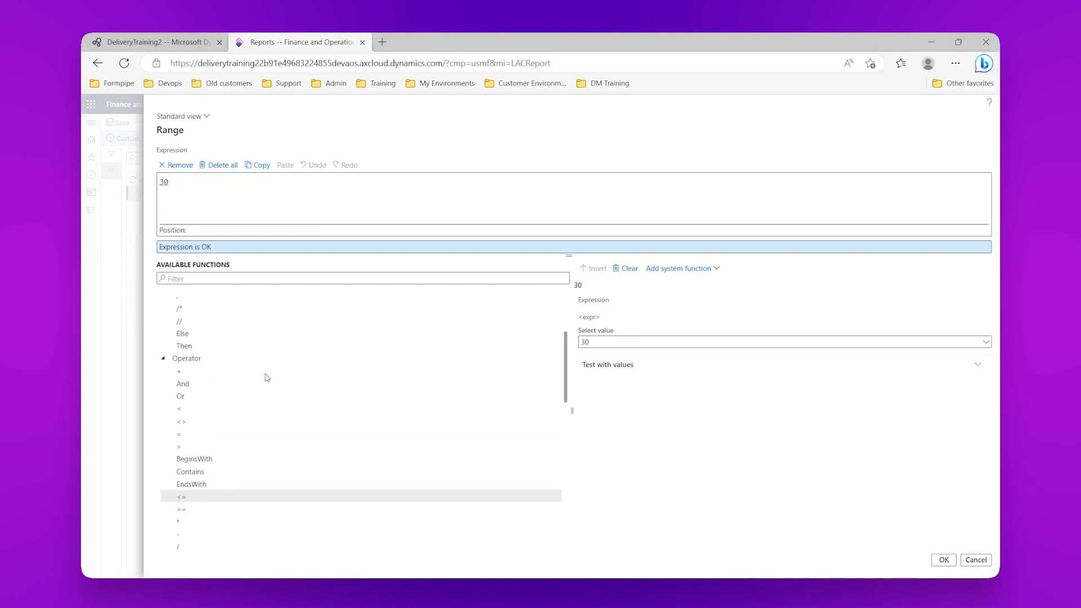
scroll(267, 377, up, 5)
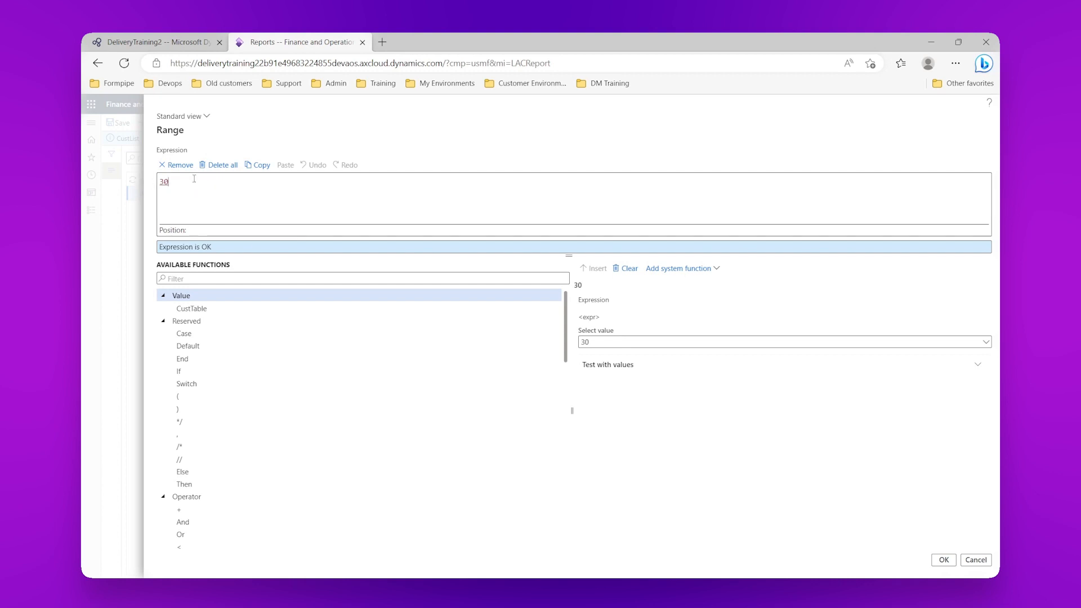
click(937, 562)
click(917, 563)
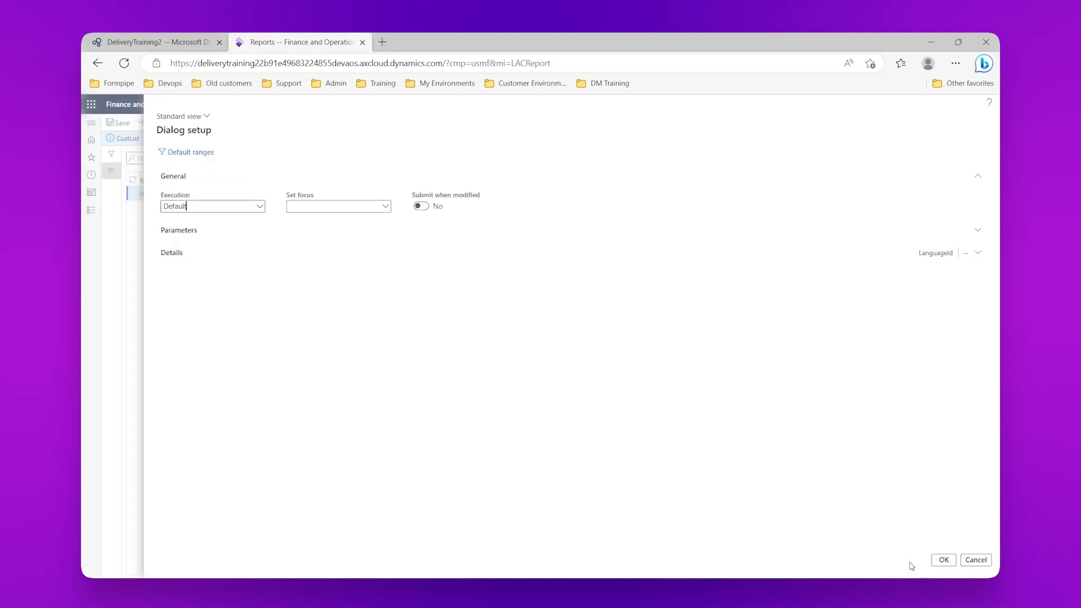
click(943, 560)
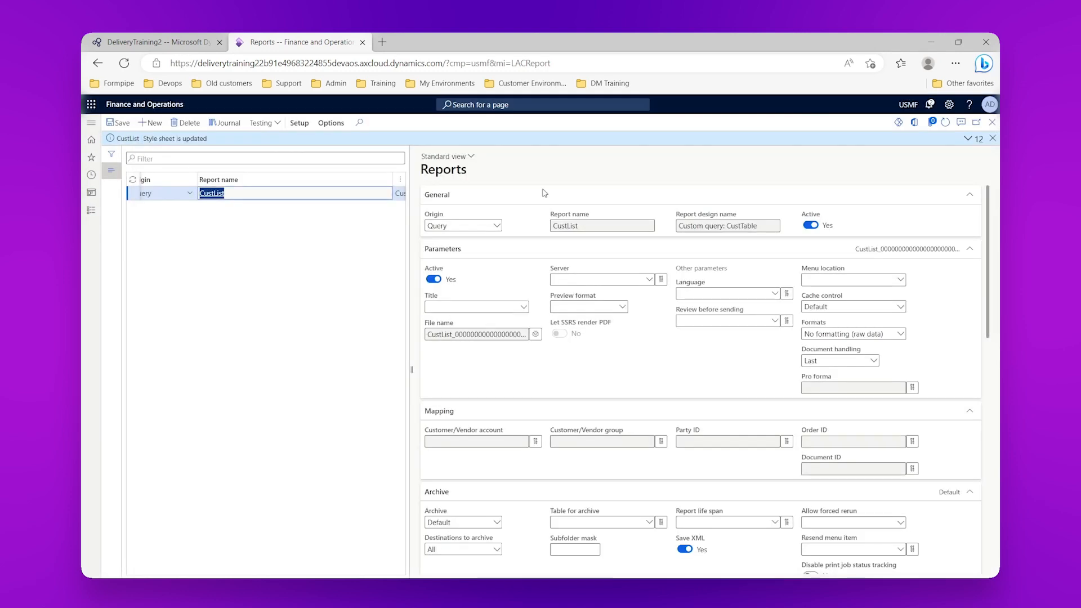
Run the CustList report to Lasernet Screen, review the customers listed under the default range, and close the preview
click(304, 127)
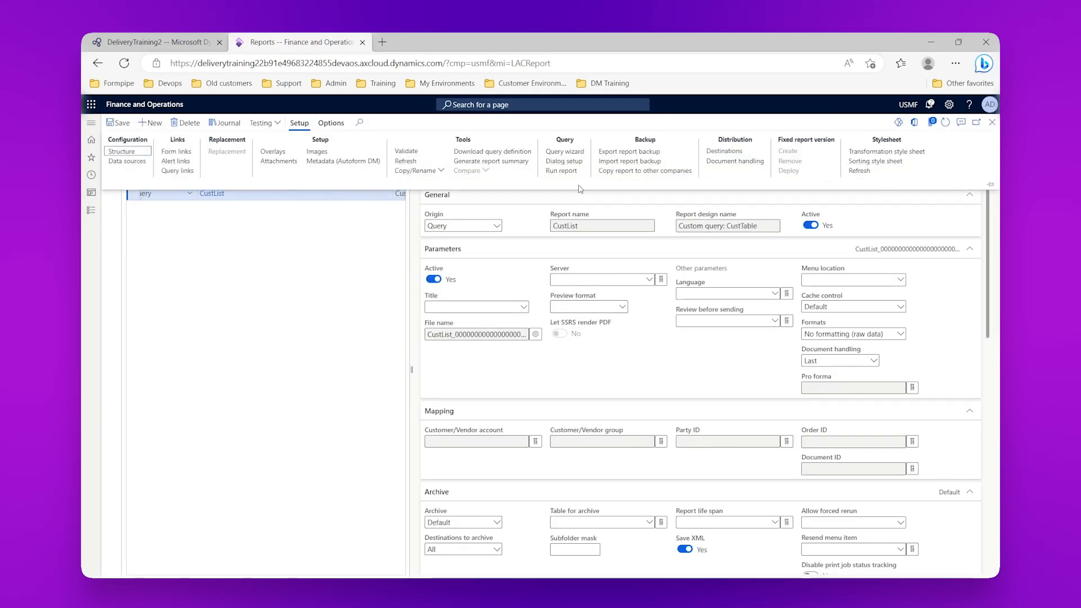
click(563, 171)
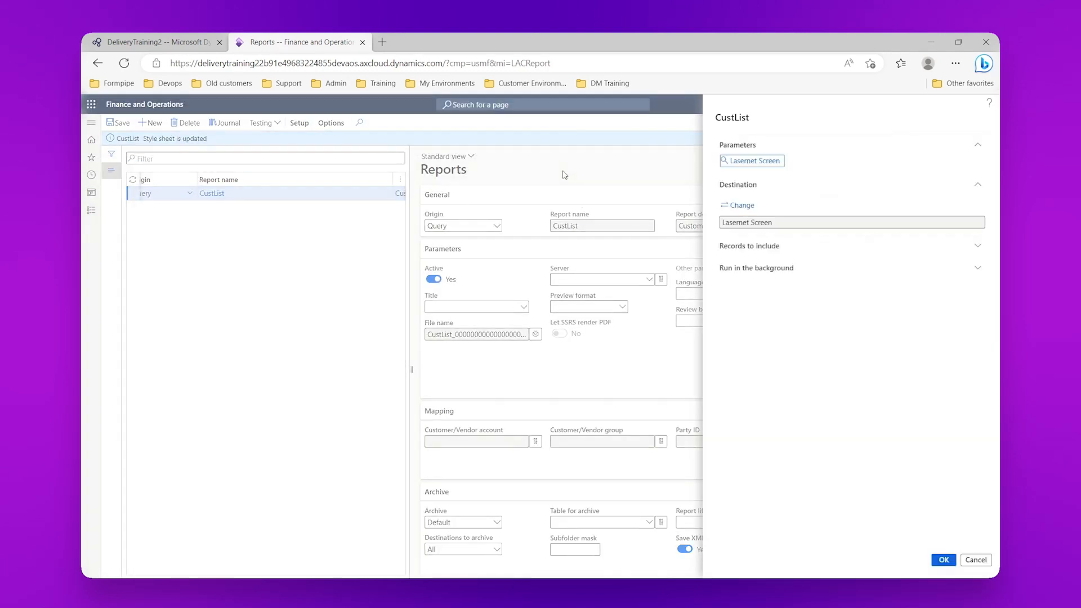
click(943, 559)
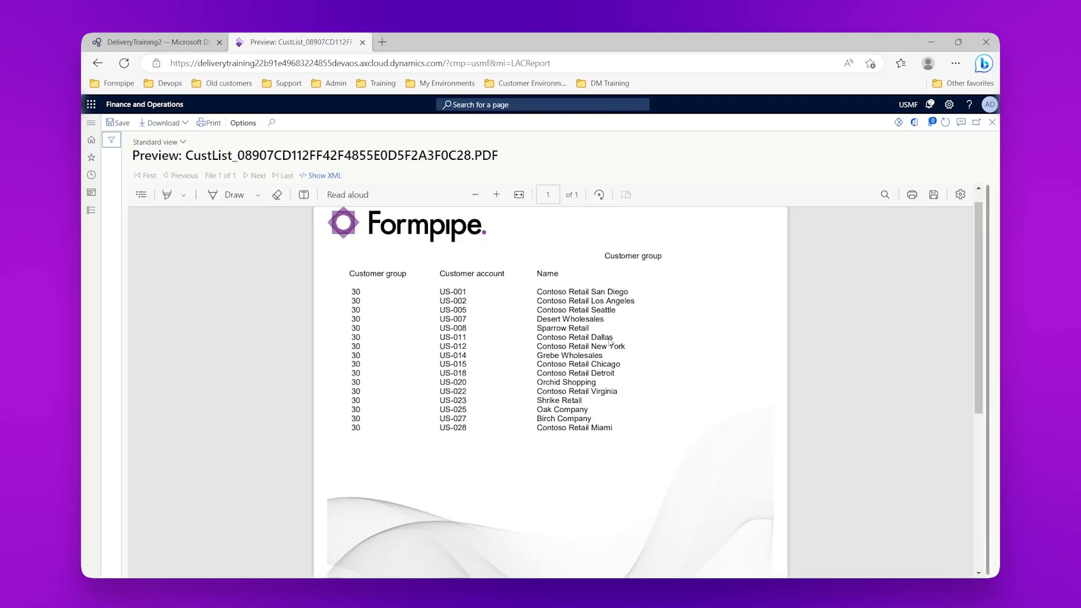
scroll(429, 269, down, 1)
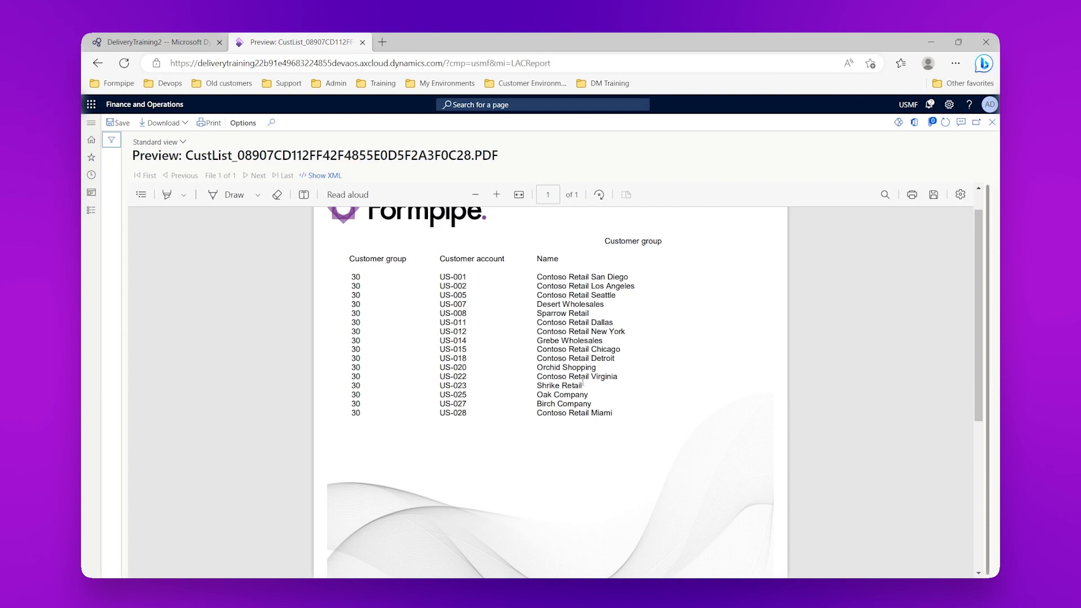
click(992, 122)
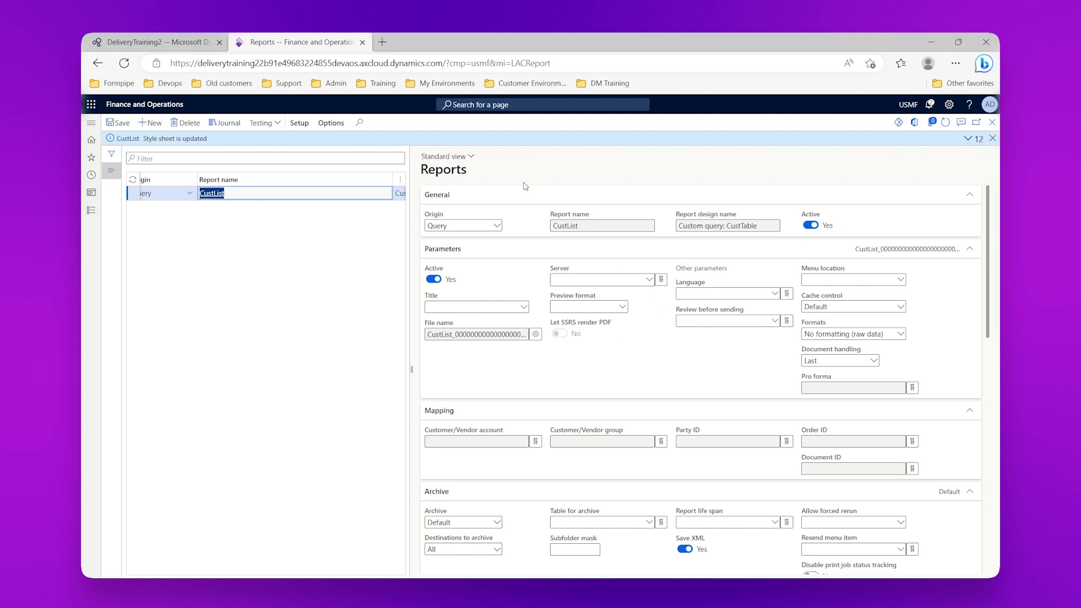
Remove the Customer group range from the default ranges in the CustList dialog setup and save the setup
click(302, 123)
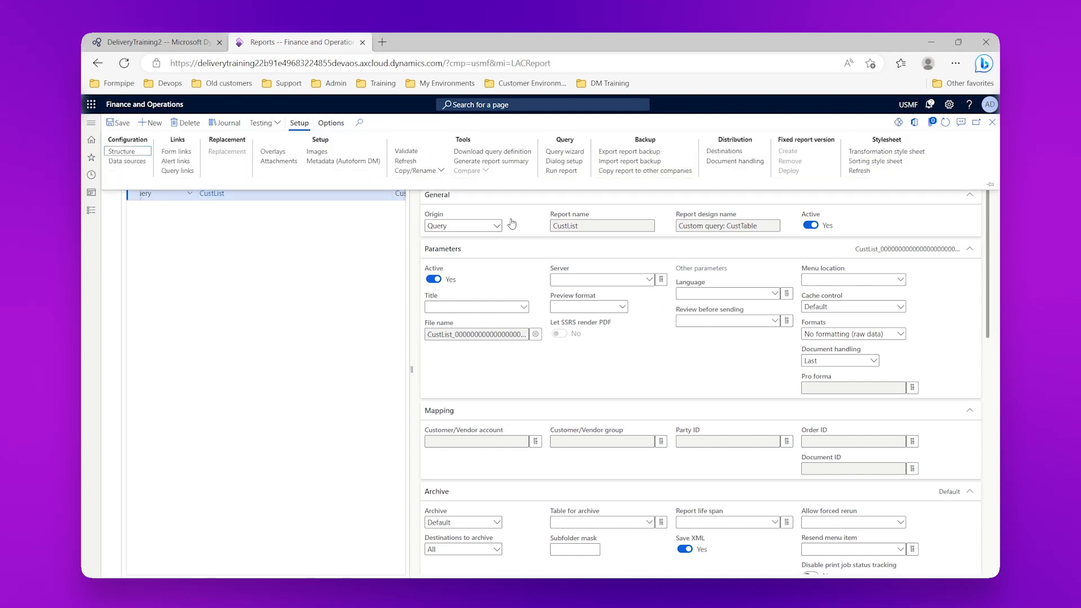
click(566, 165)
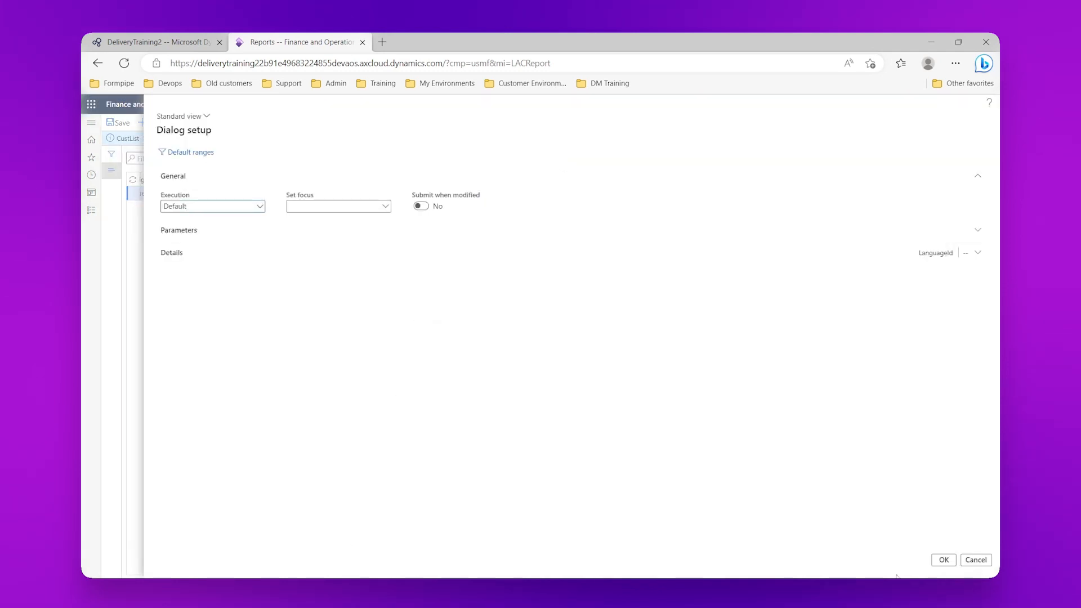
click(197, 155)
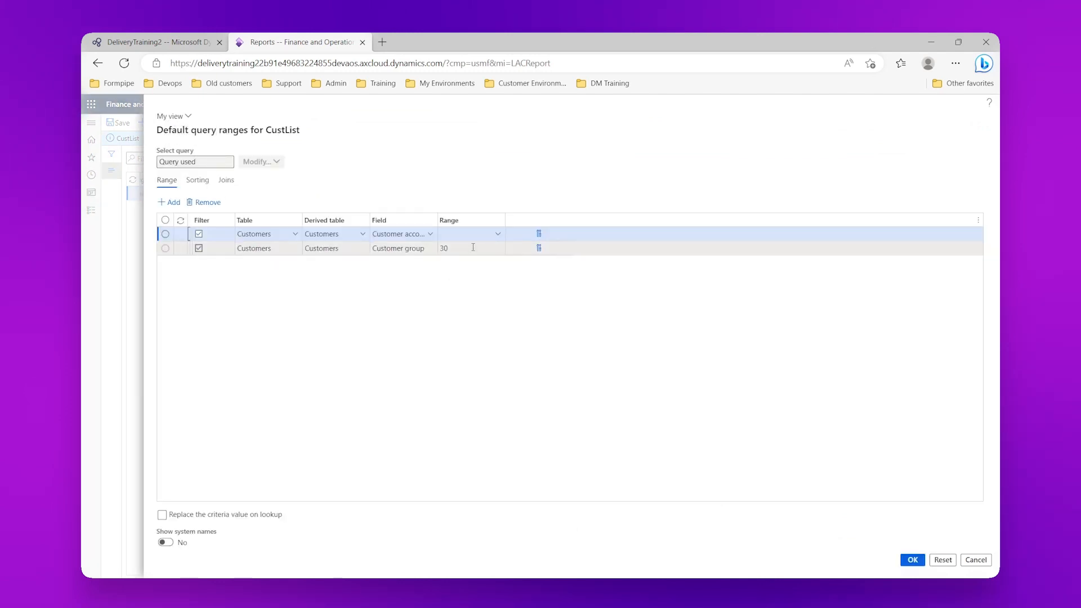
click(473, 247)
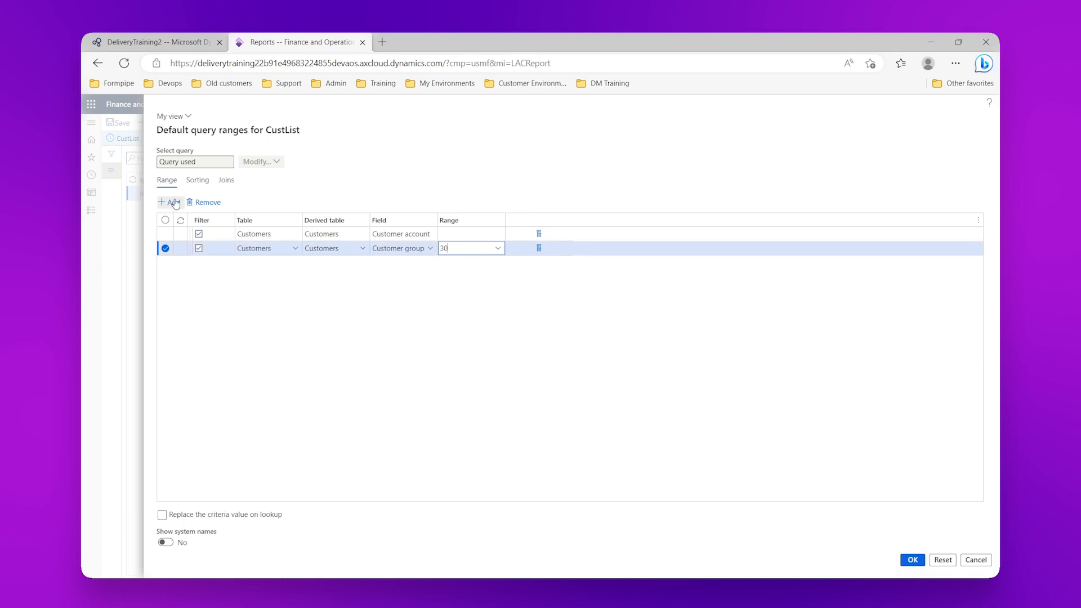
click(206, 202)
click(641, 318)
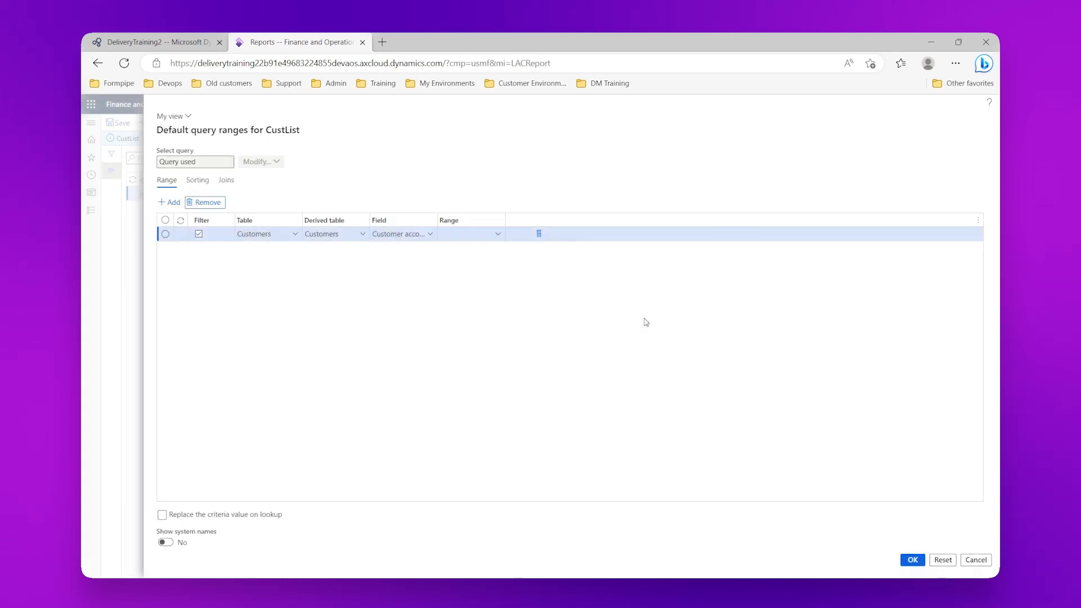
click(913, 560)
click(943, 559)
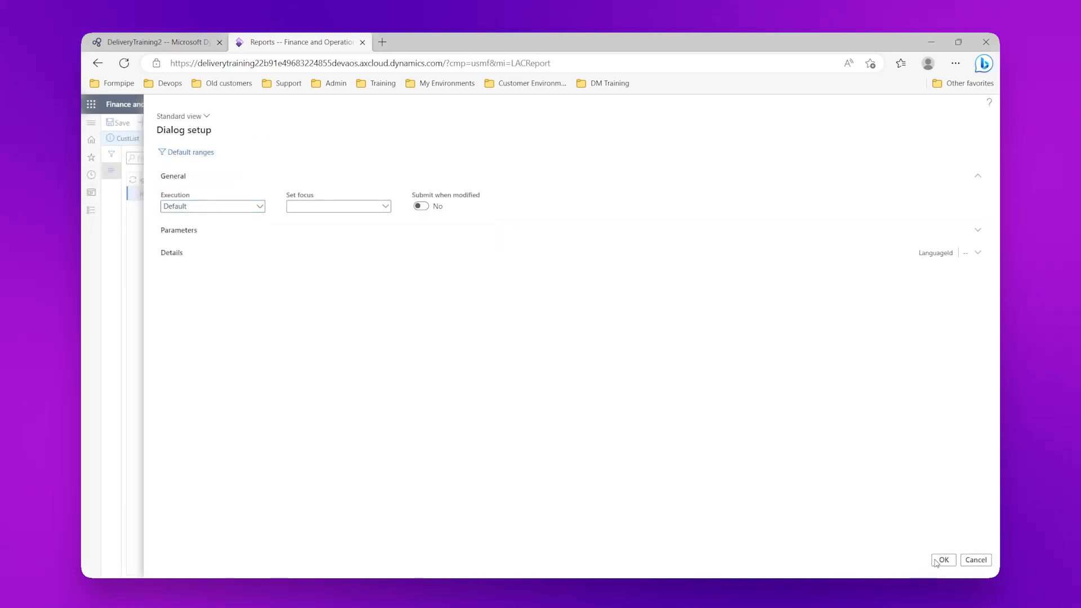
Rerun the CustList report to Lasernet Screen without the Customer group range and close its preview
click(309, 126)
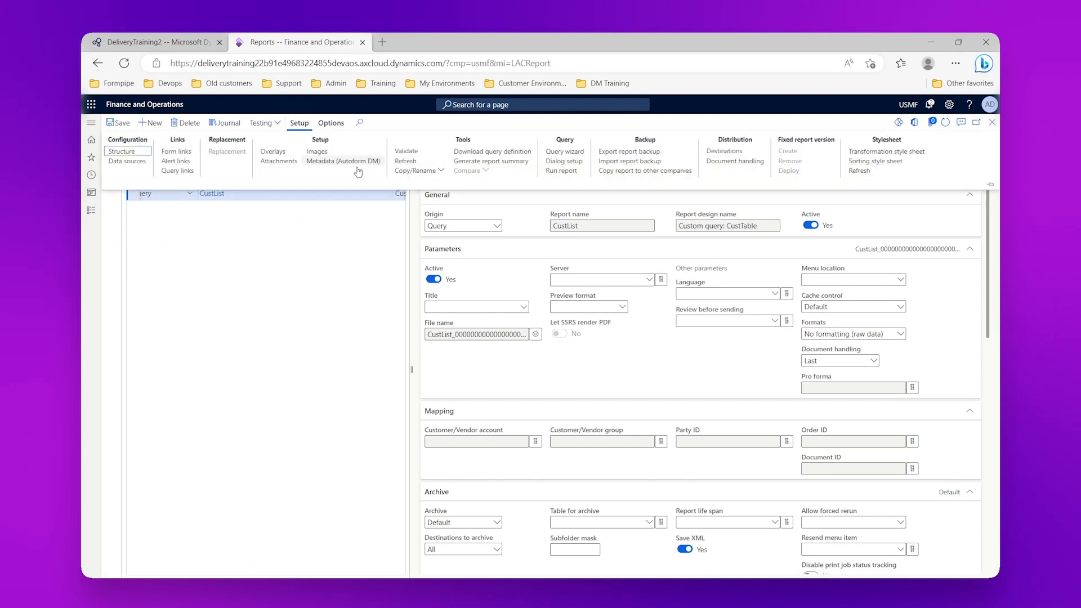
click(558, 174)
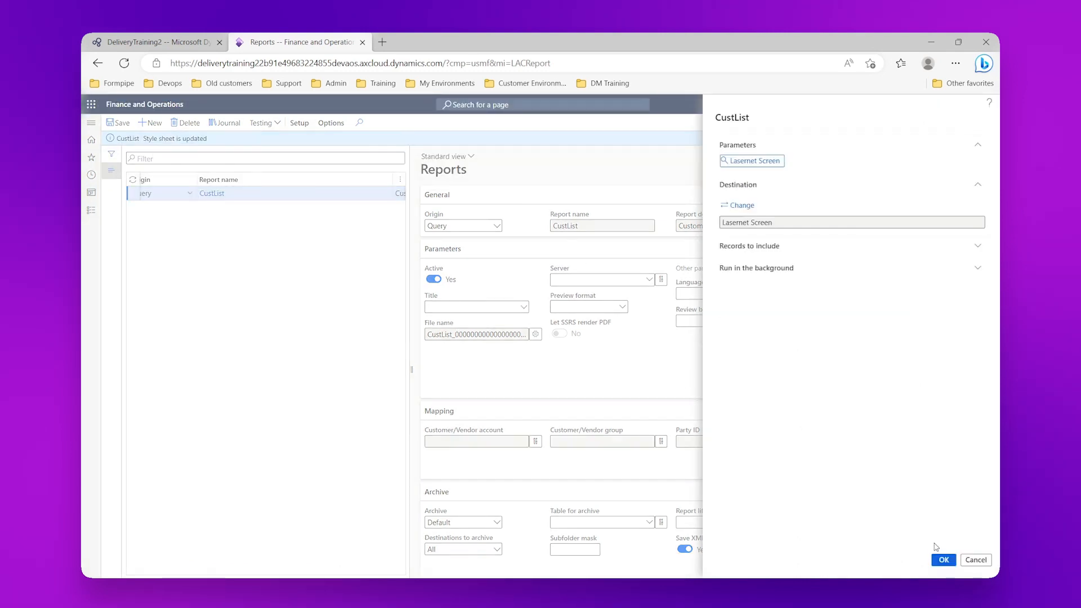
click(944, 559)
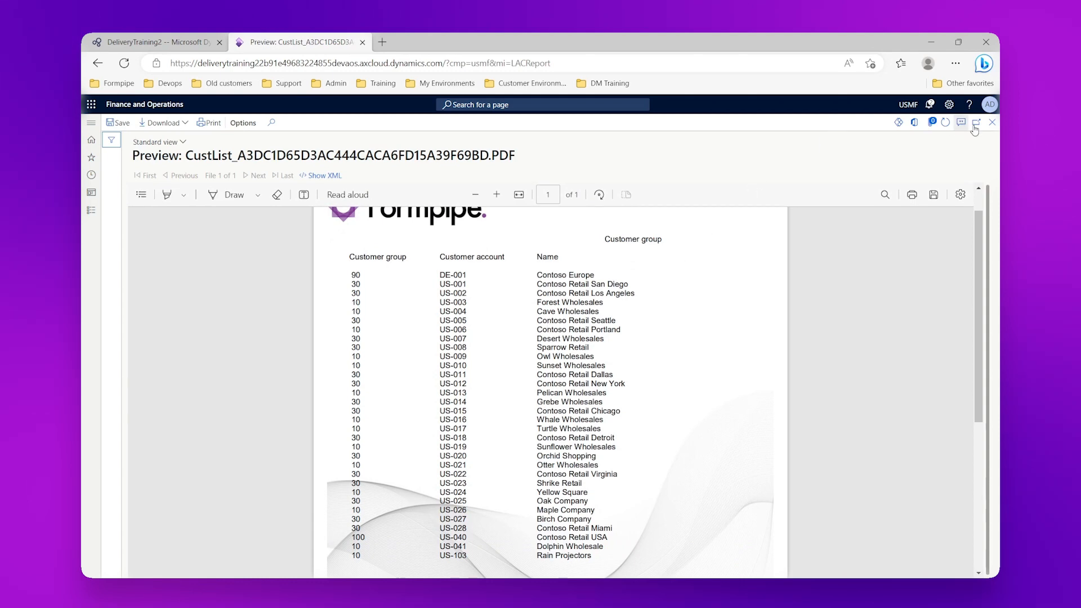
click(992, 123)
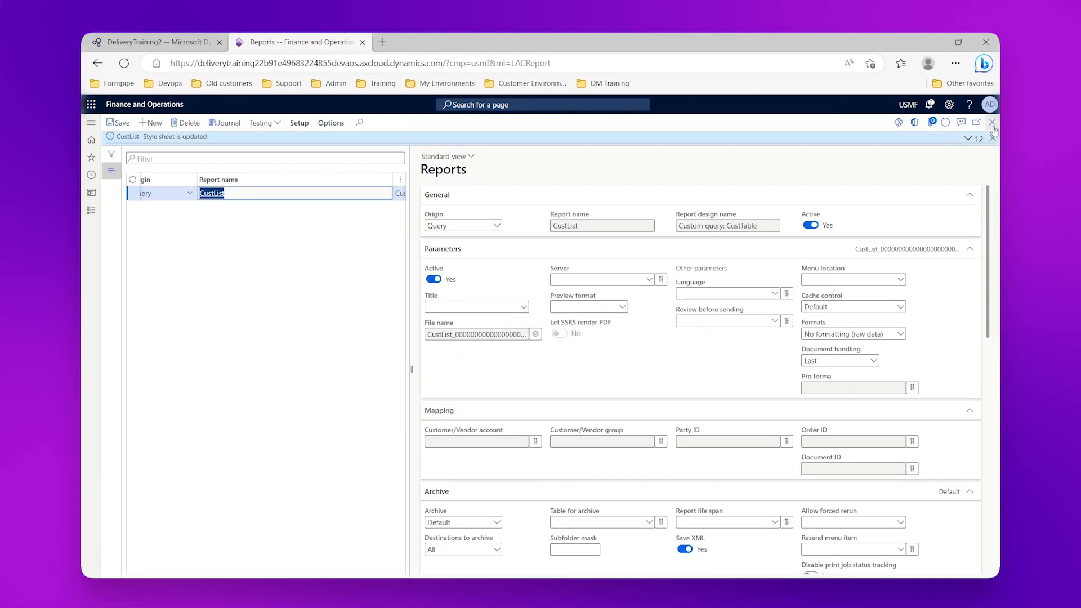
Open the structure elements of the CustList report and select the CustTable section to show its fields
click(296, 125)
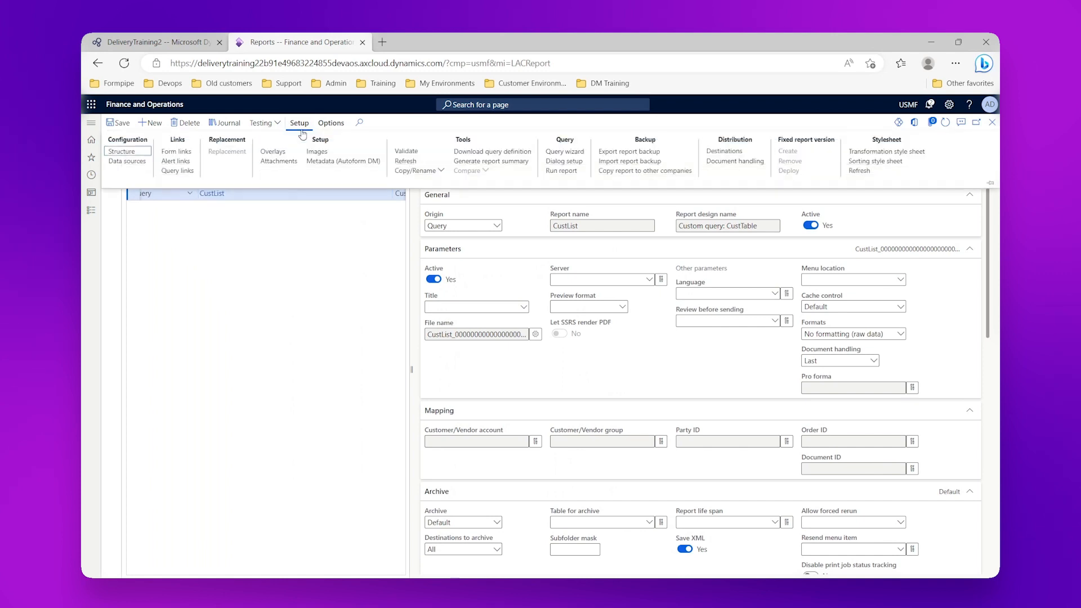
click(566, 164)
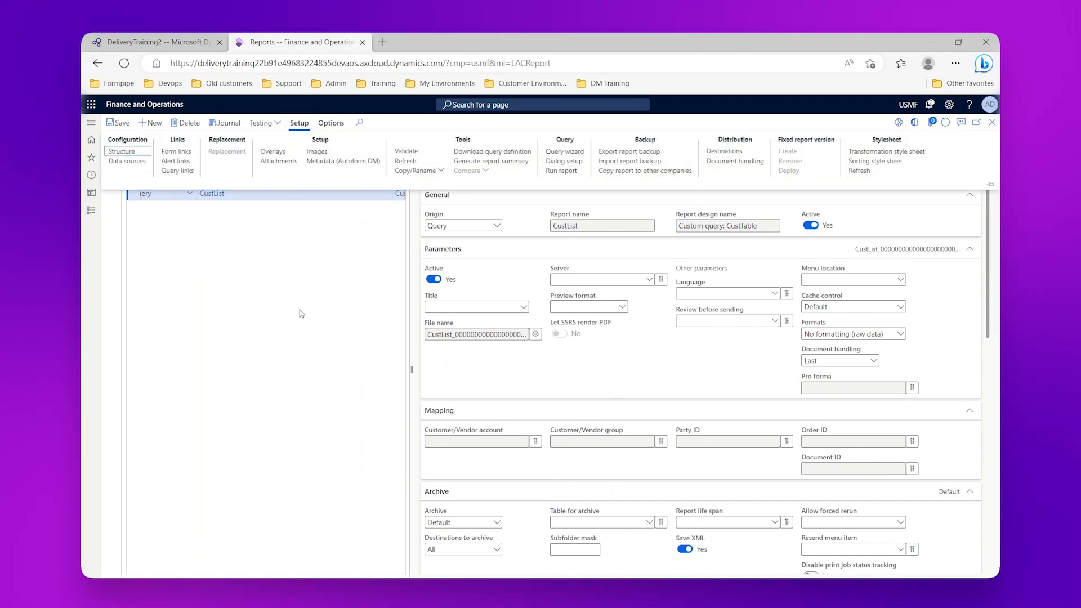
click(212, 193)
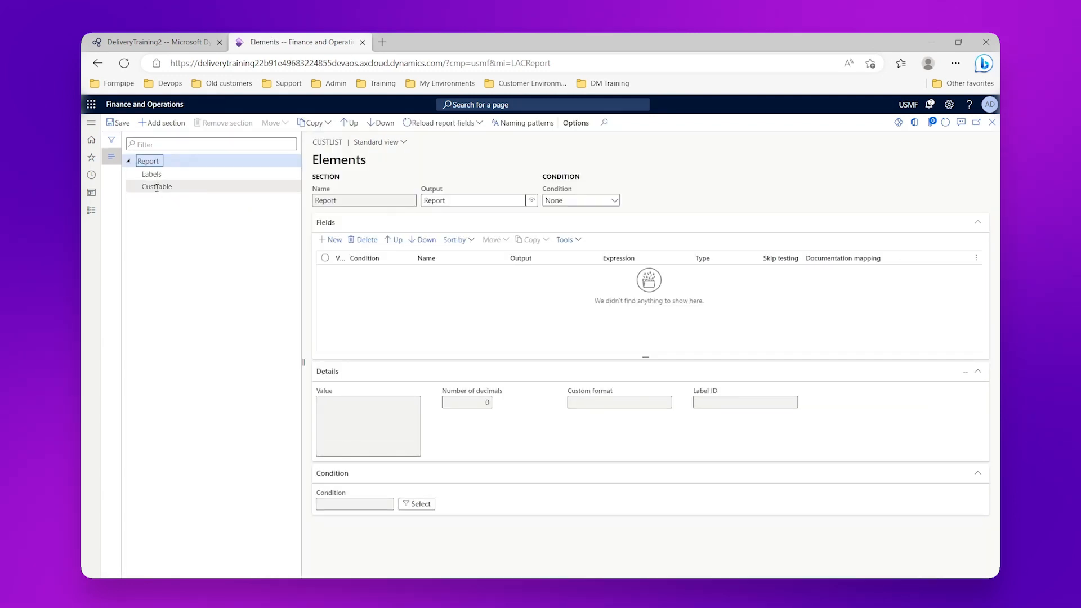
click(157, 187)
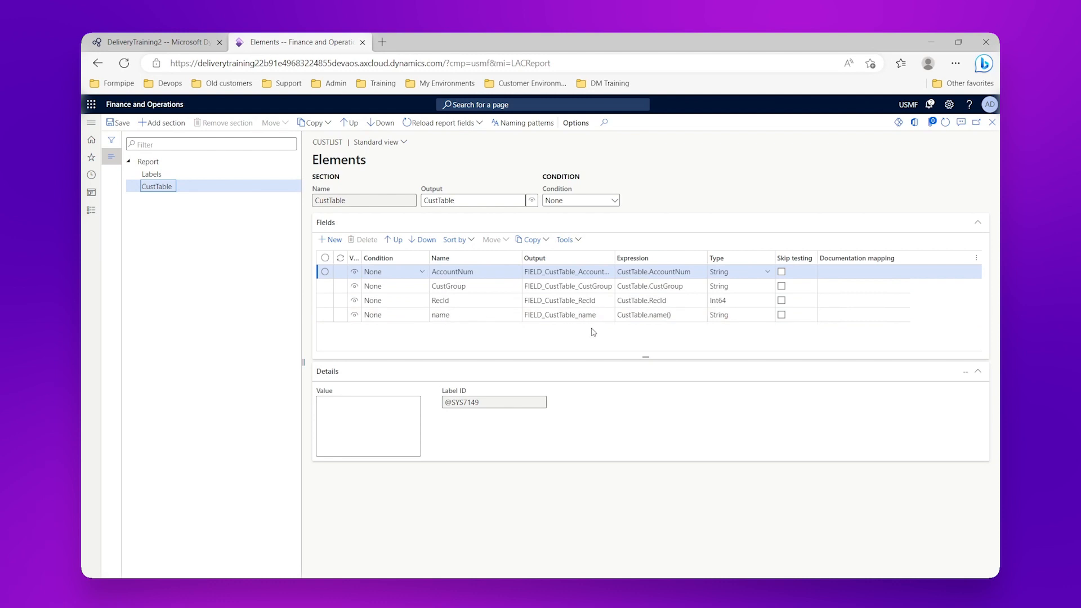
Set the CustTable section's condition to Code, check its CustTable.CustGroup = 30 expression in the expression definition, and save the elements
click(615, 201)
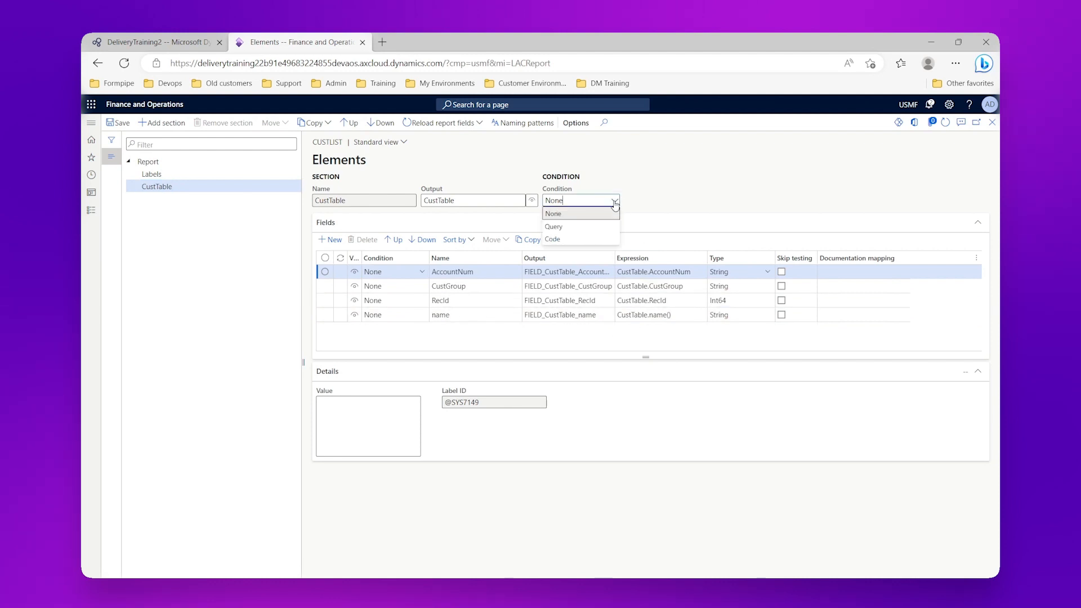
click(577, 221)
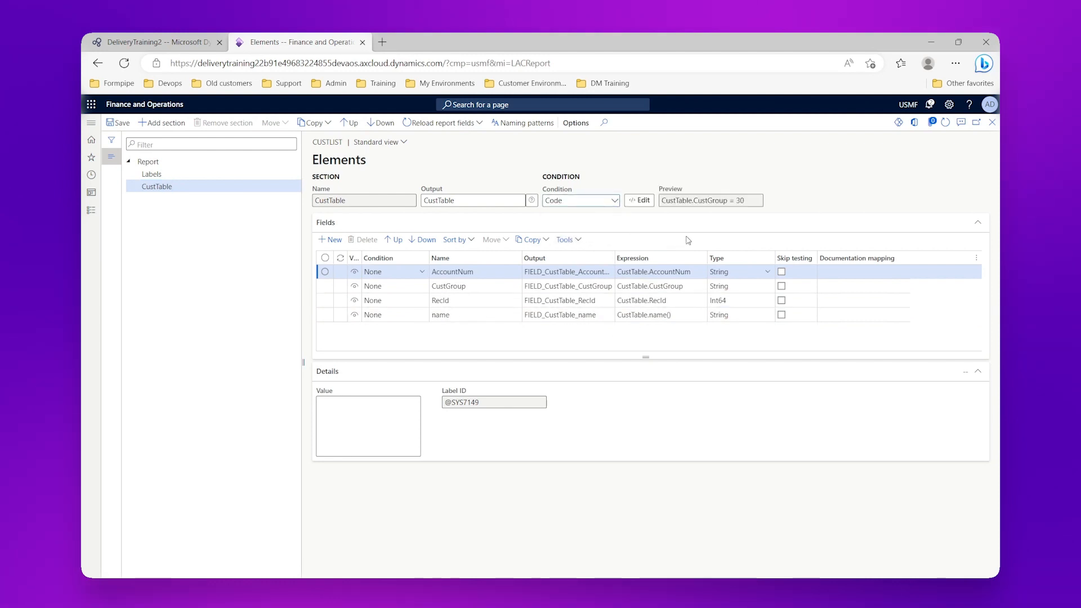
click(639, 201)
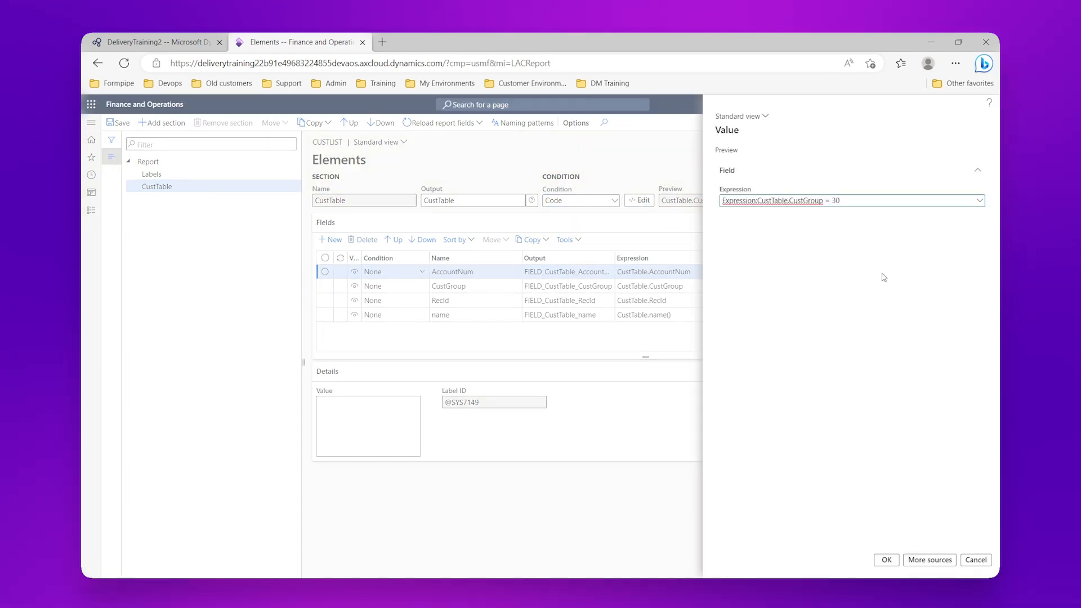
click(980, 201)
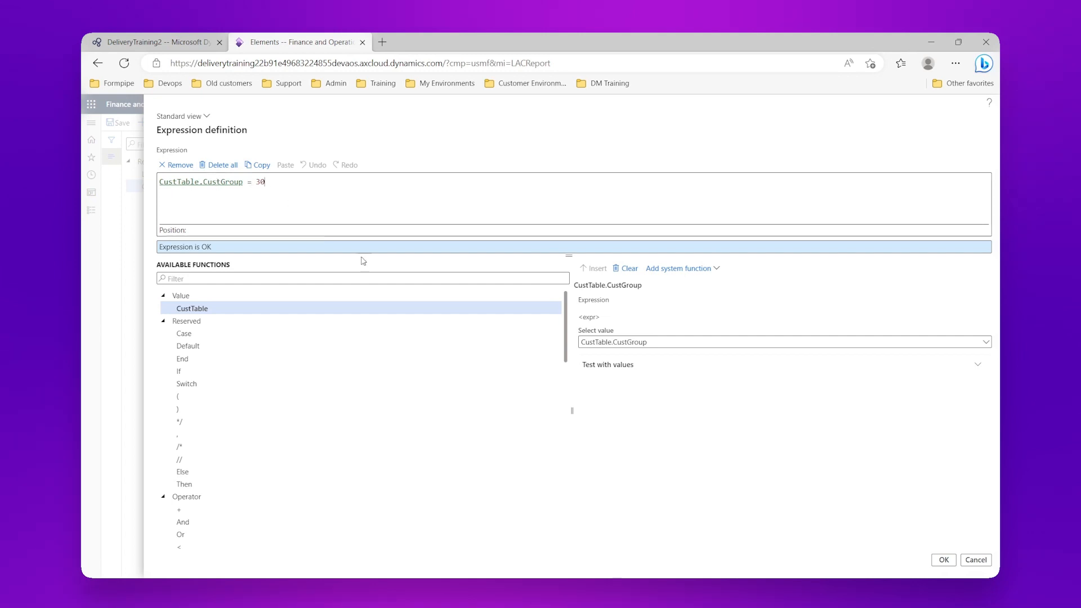
click(977, 560)
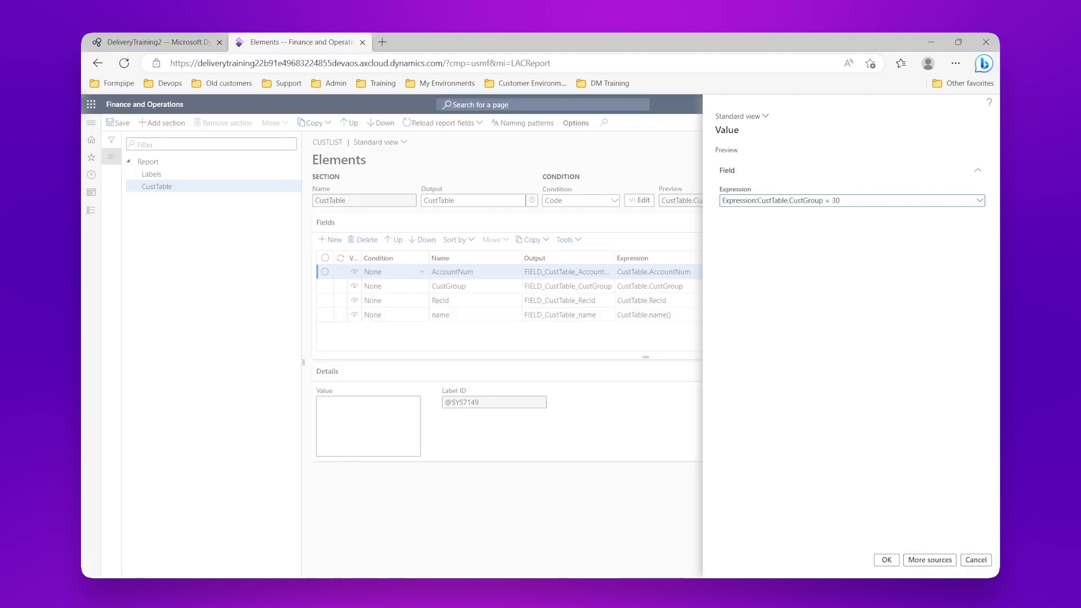
click(974, 559)
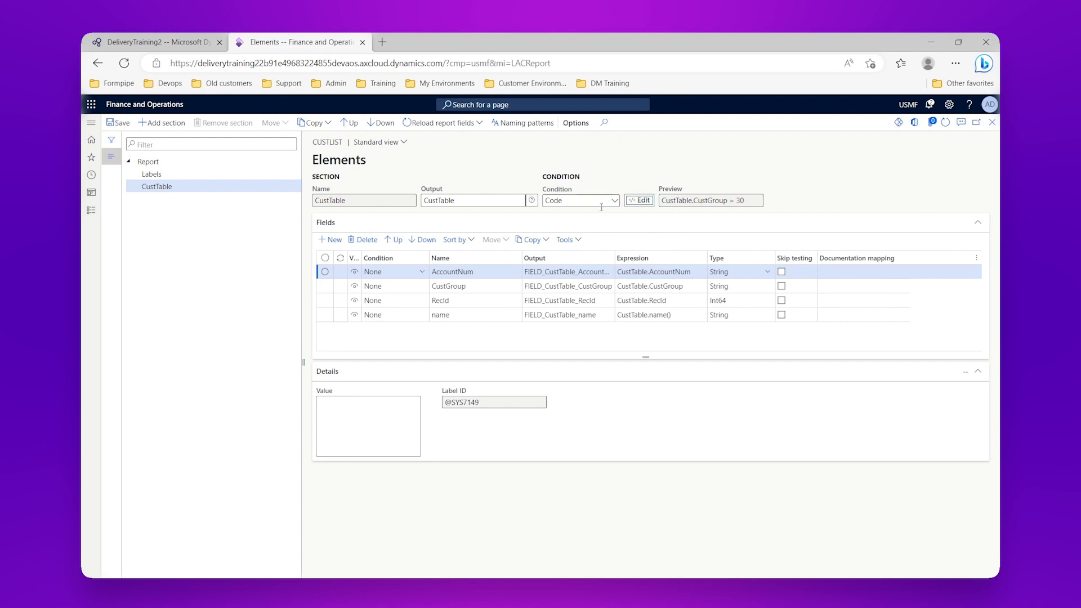
click(116, 124)
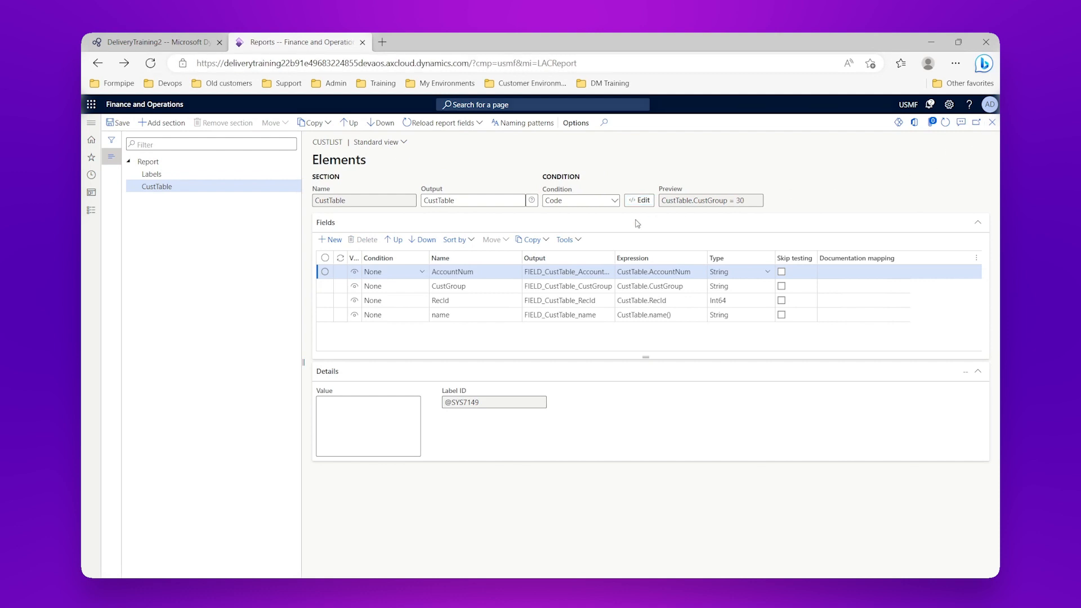
Run the CustList report to Lasernet Screen with the code condition applied to the CustTable section
click(300, 124)
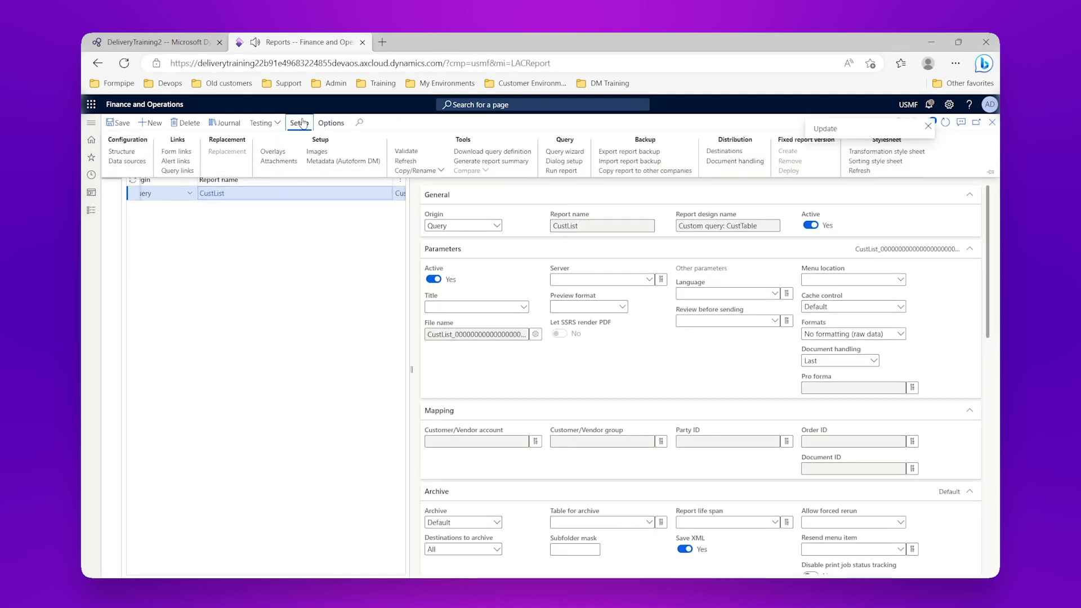
click(555, 171)
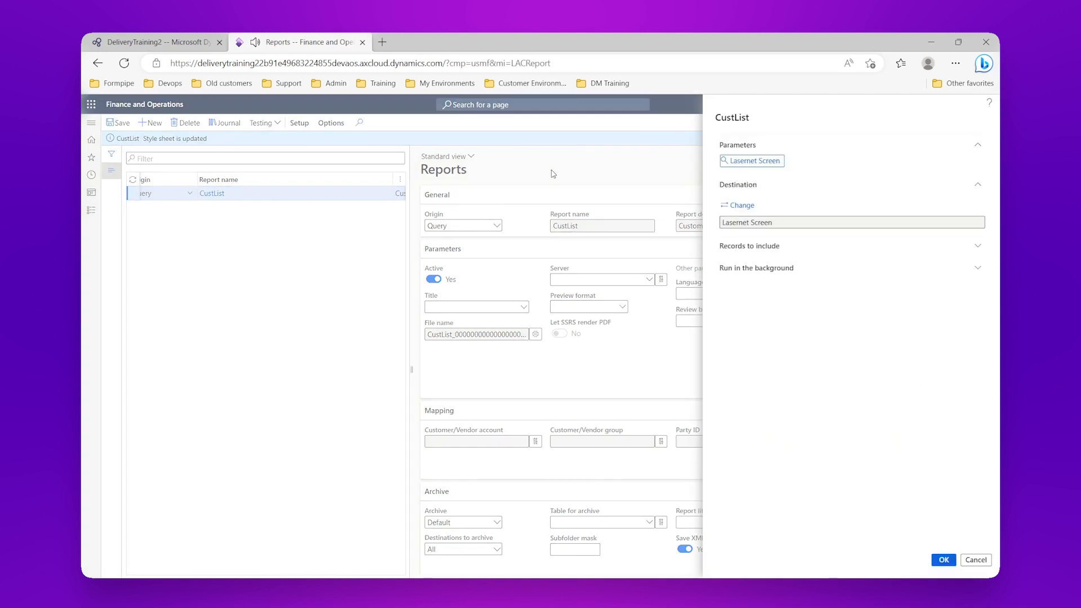
click(942, 559)
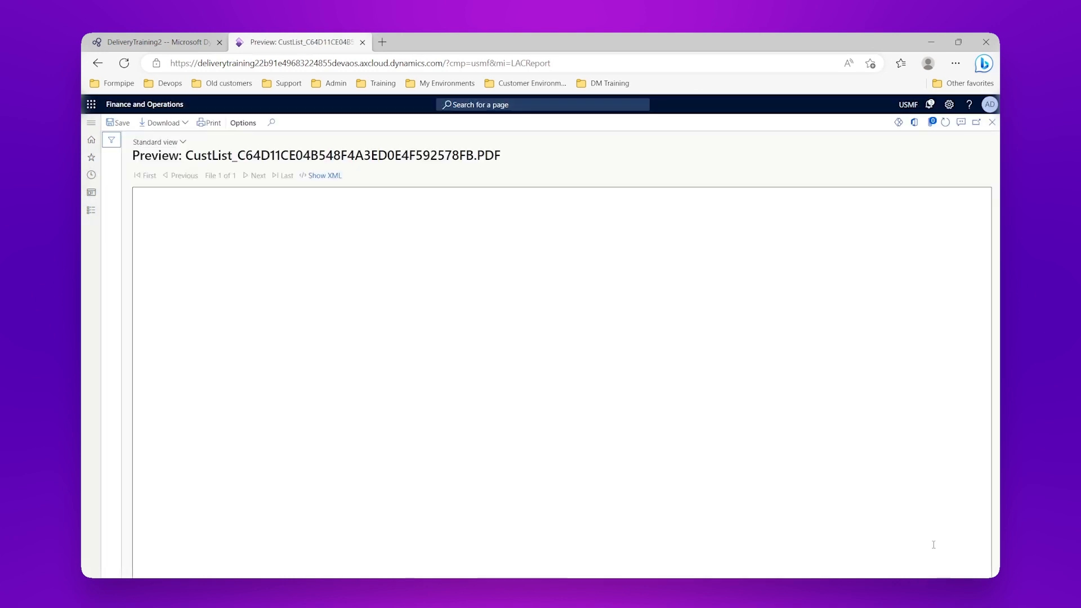